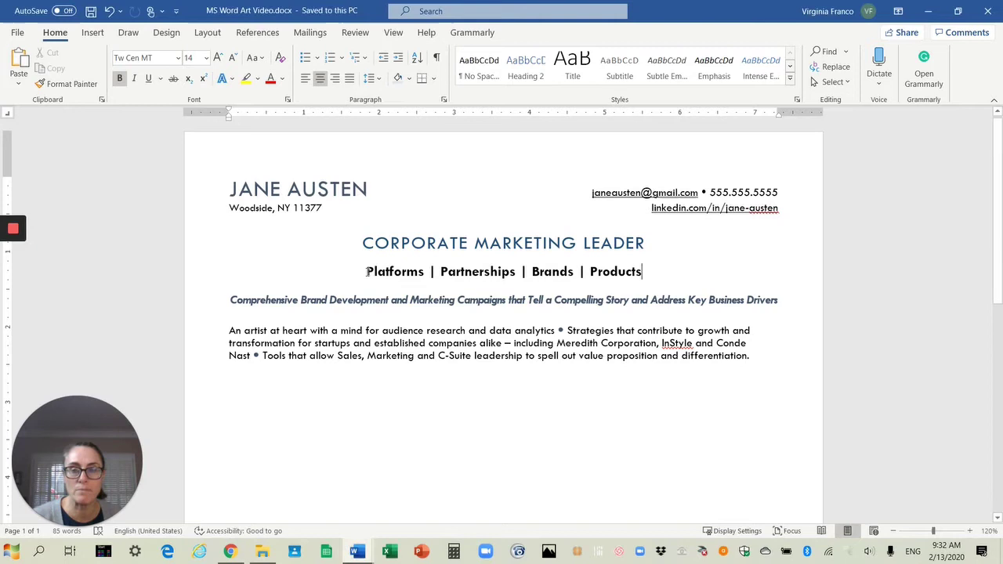
# Add a blank line between the CORPORATE MARKETING LEADER headline and the Platforms keyword line
pyautogui.moveTo(468, 271); pyautogui.dragTo(534, 272)
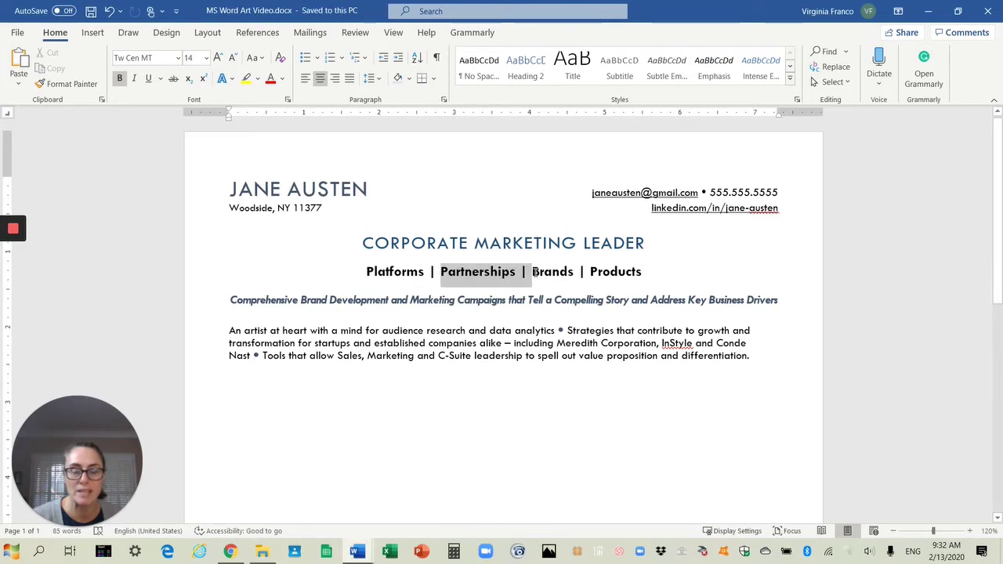
pyautogui.click(644, 273)
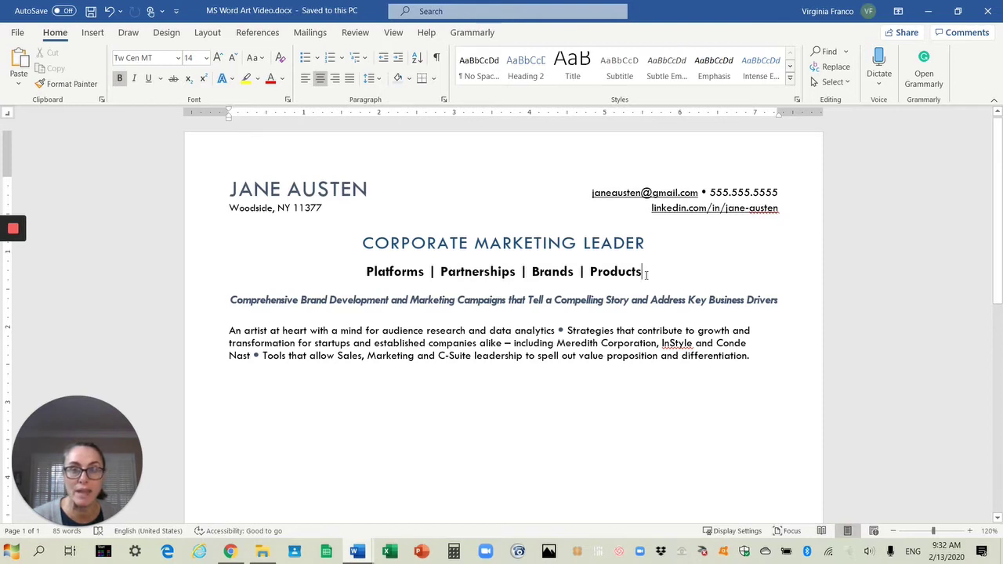
pyautogui.press('Home')
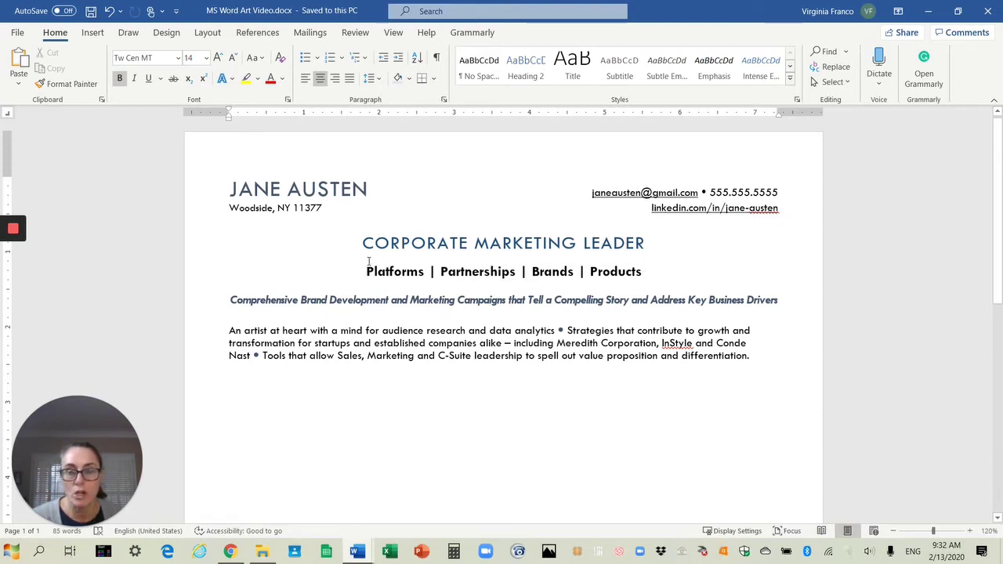
pyautogui.click(368, 262)
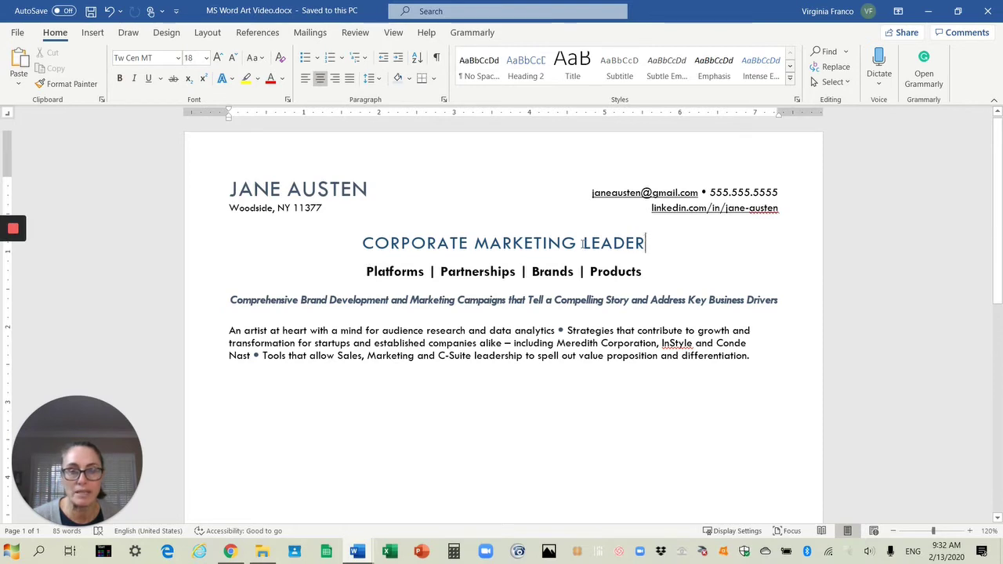
pyautogui.press('Down')
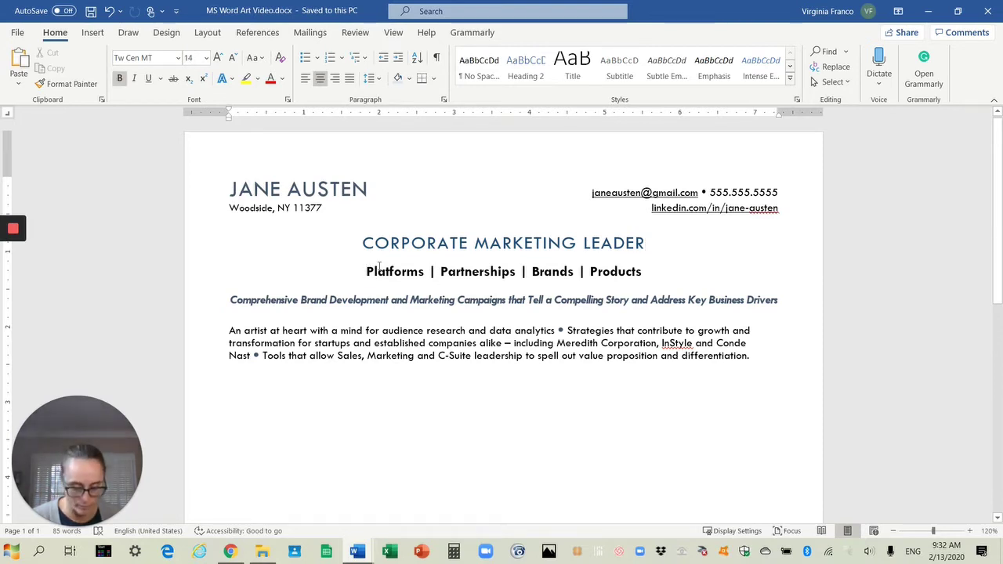
pyautogui.press('Return')
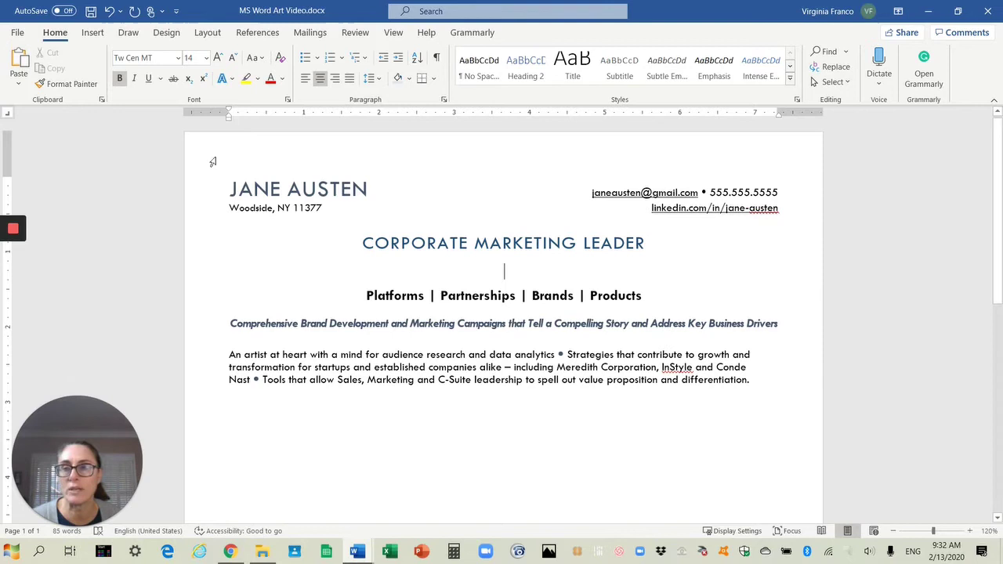
# Insert a Basic Chevron Process SmartArt graphic on the blank line and apply a bevelled 3-D style to it
pyautogui.click(91, 33)
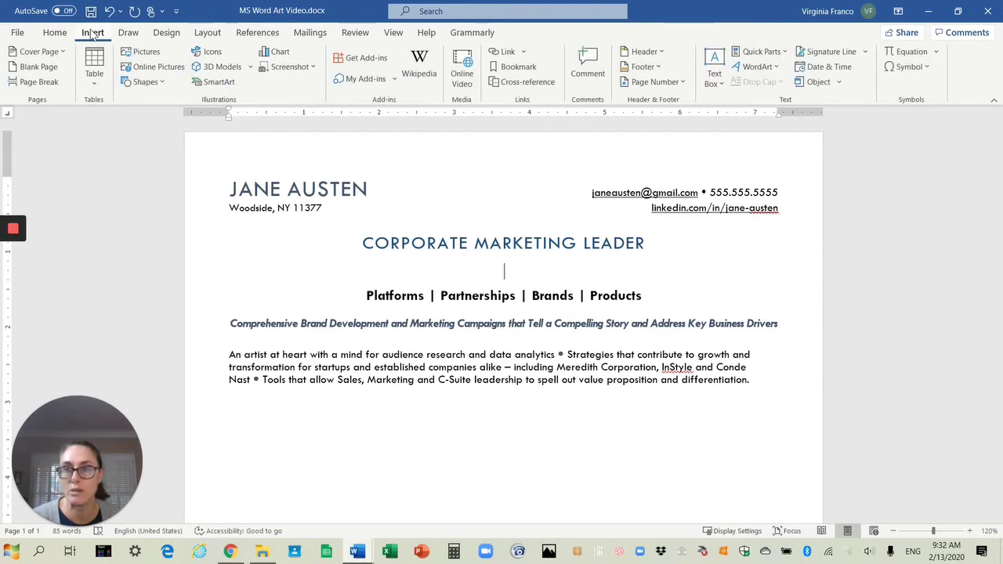
pyautogui.click(213, 82)
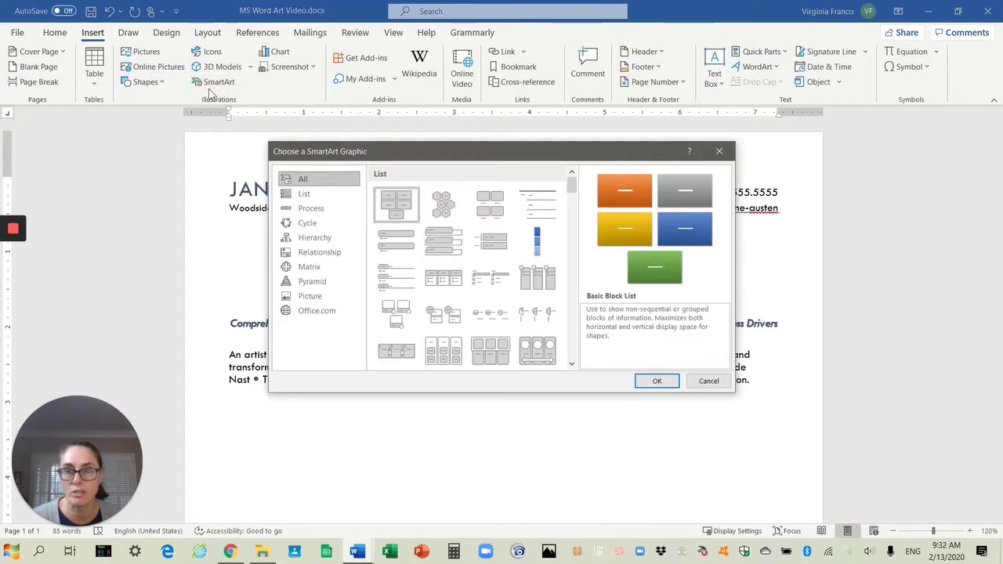
pyautogui.click(300, 209)
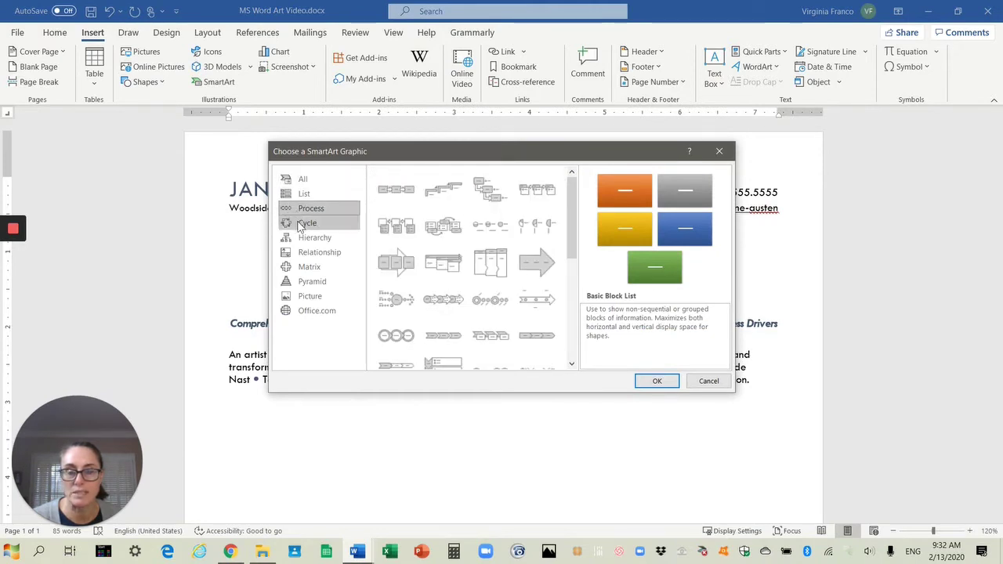
pyautogui.click(300, 225)
pyautogui.click(302, 238)
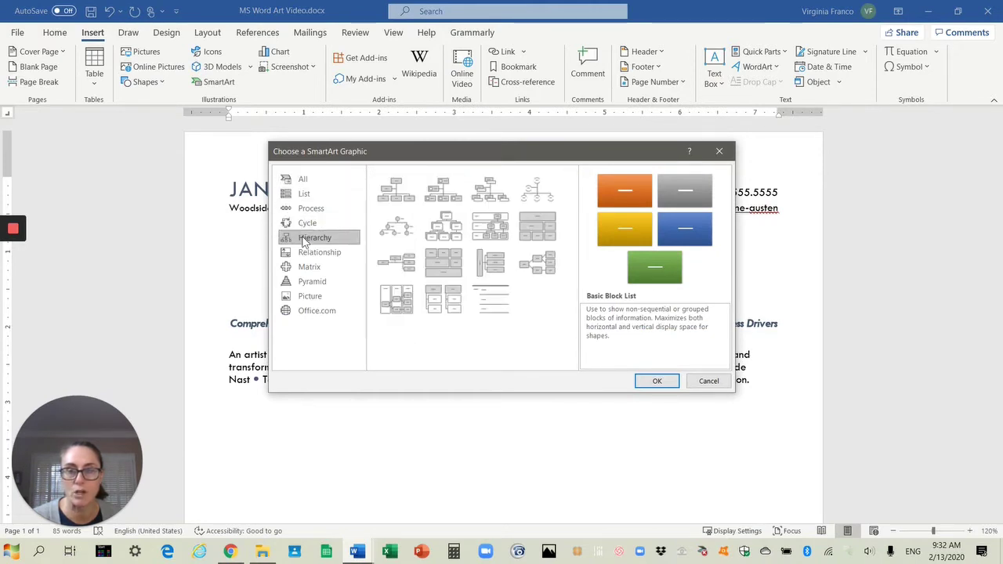
pyautogui.click(304, 210)
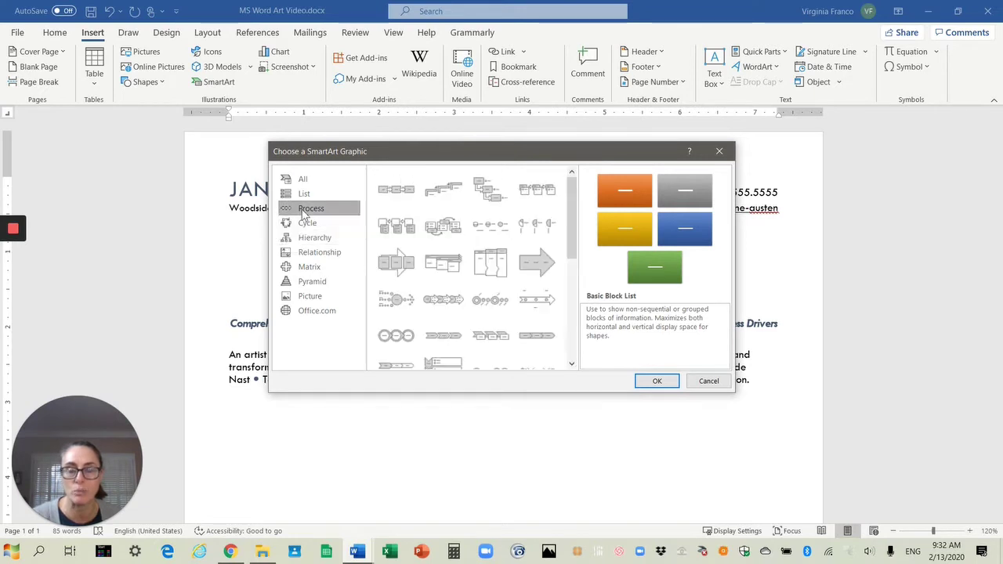
pyautogui.click(429, 334)
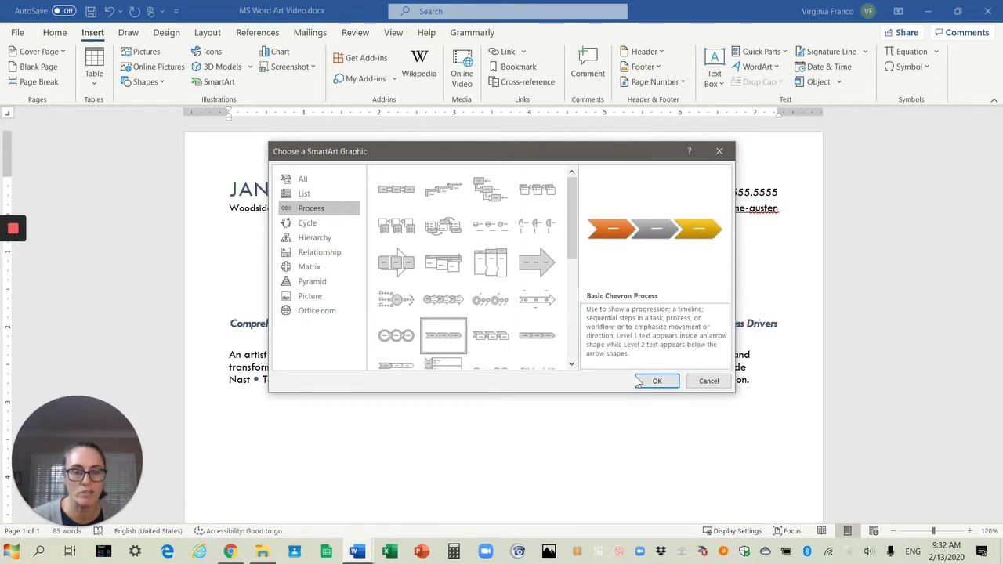
pyautogui.click(657, 381)
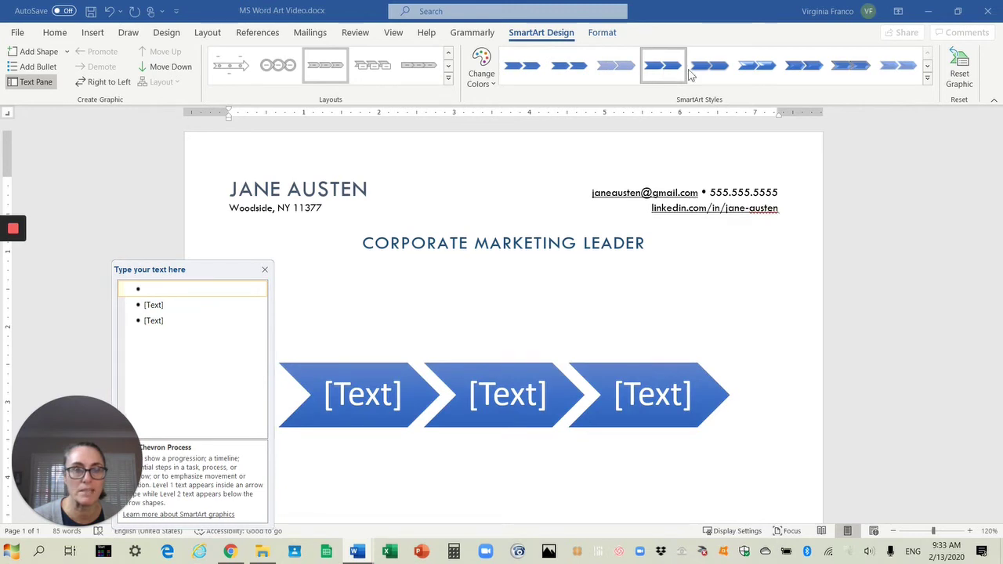
pyautogui.click(820, 75)
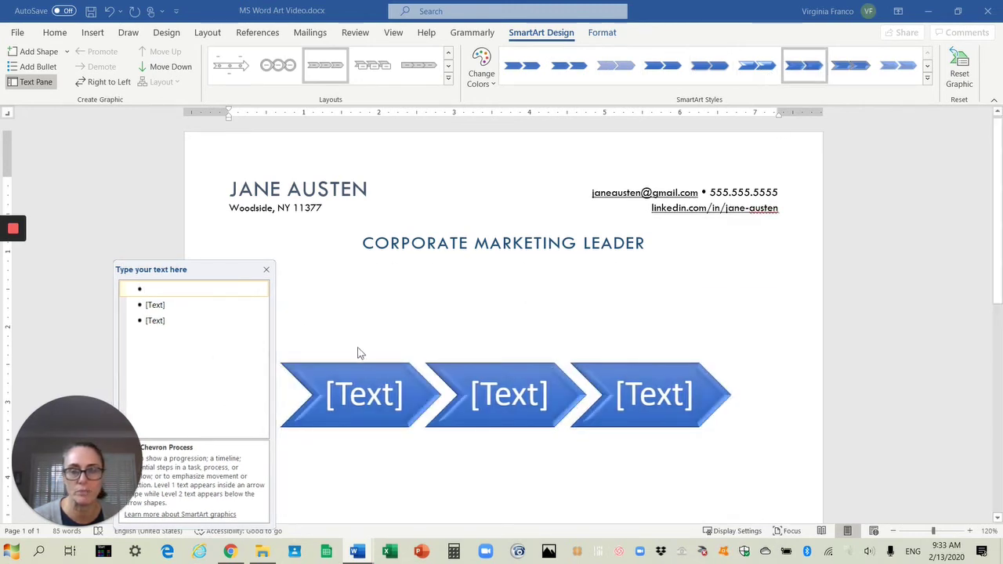
# Label the chevrons Platforms, Partnerships and Brands, and add a fourth one labelled Products
pyautogui.scroll(-1, 359, 350)
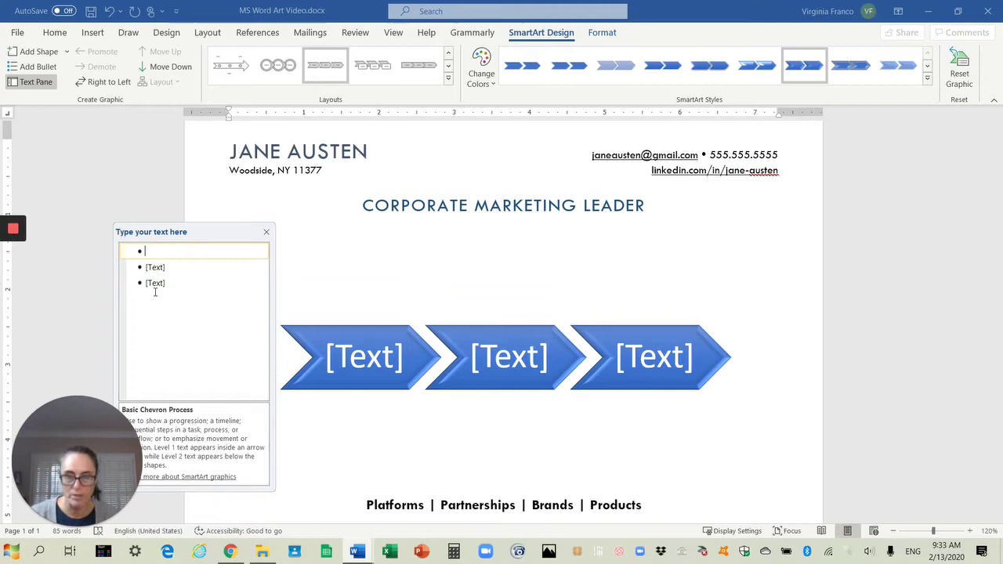
pyautogui.write('Platforms')
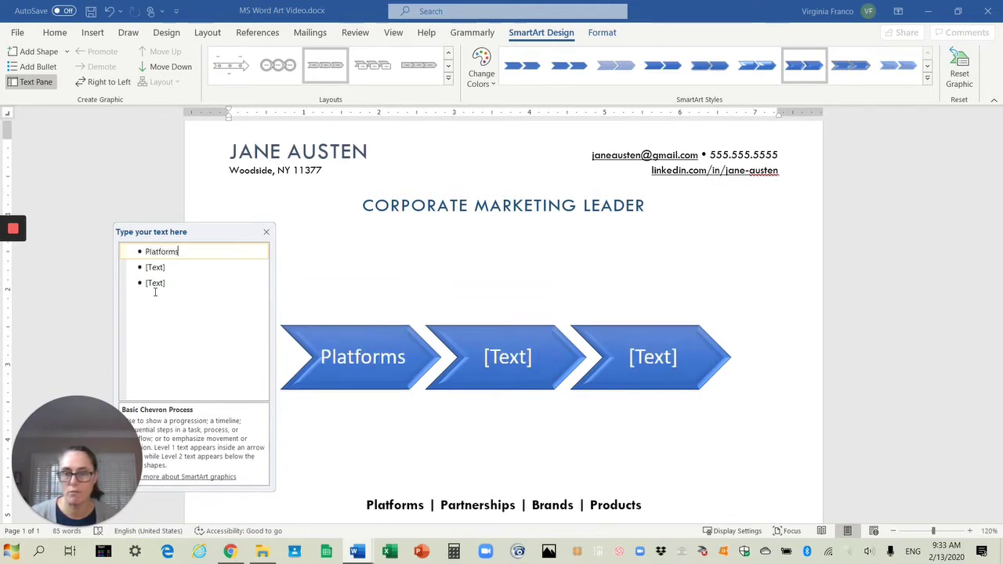
pyautogui.press('Down')
pyautogui.write('Partnersi')
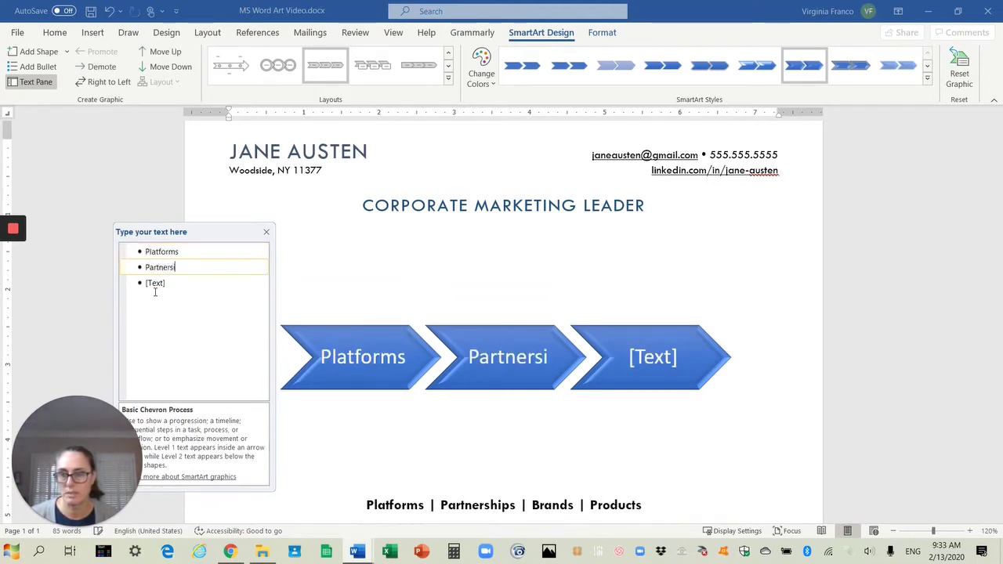
pyautogui.press('BackSpace')
pyautogui.write('hips')
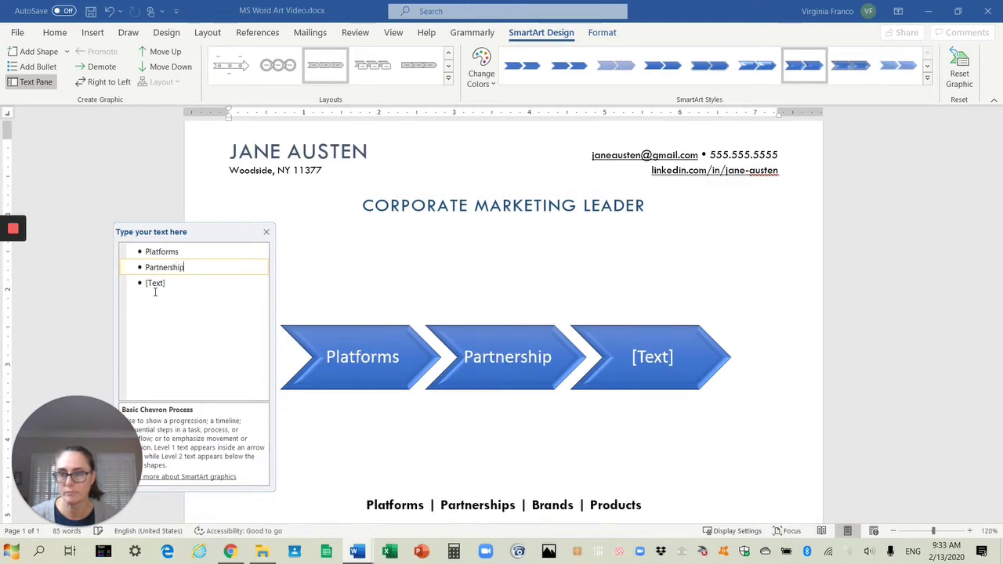
pyautogui.press('Down')
pyautogui.write('Brands')
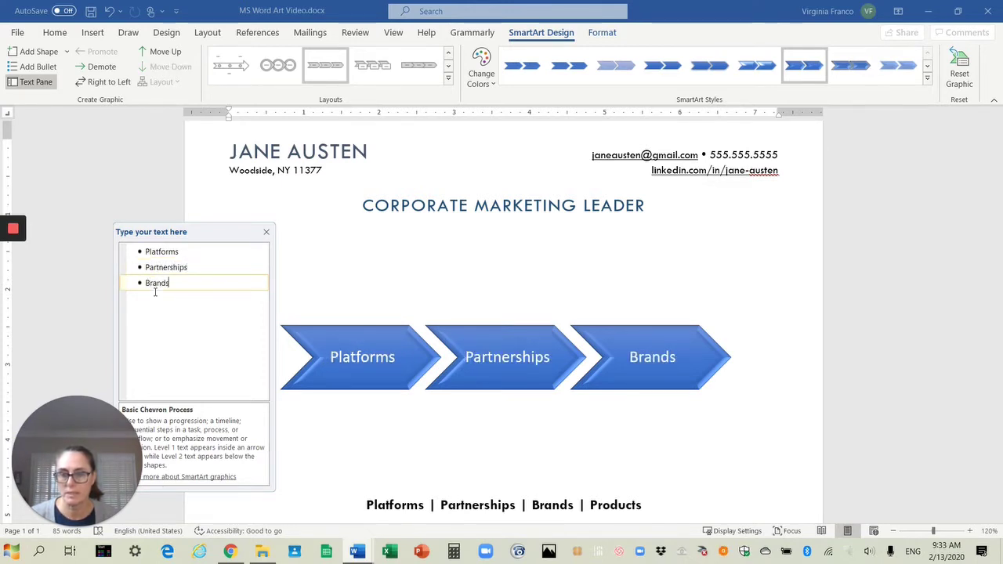
pyautogui.press('Return')
pyautogui.write('Products')
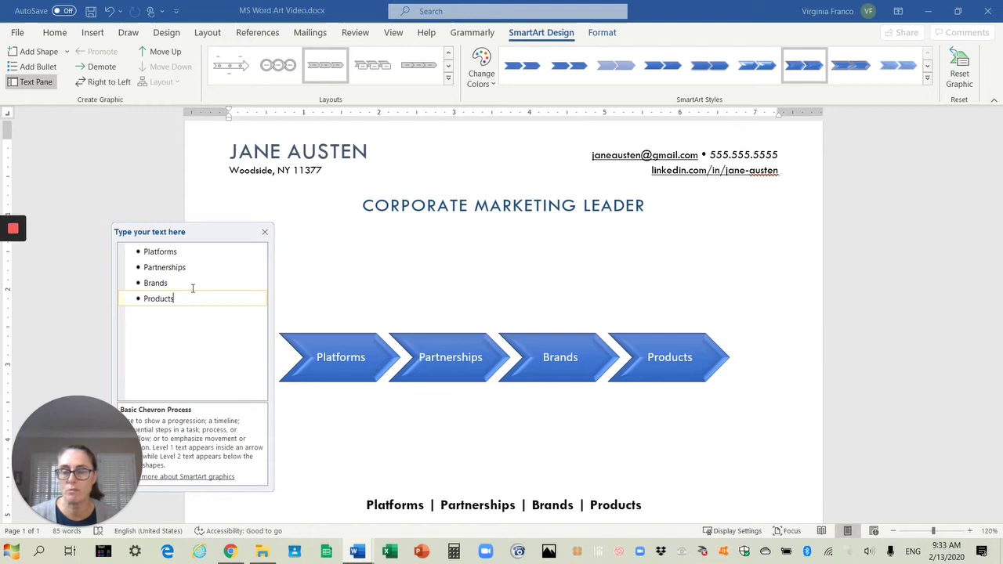
# Format all four chevron labels in Tw Cen MT at size 12 and close the SmartArt text editor
pyautogui.moveTo(192, 288); pyautogui.dragTo(126, 245)
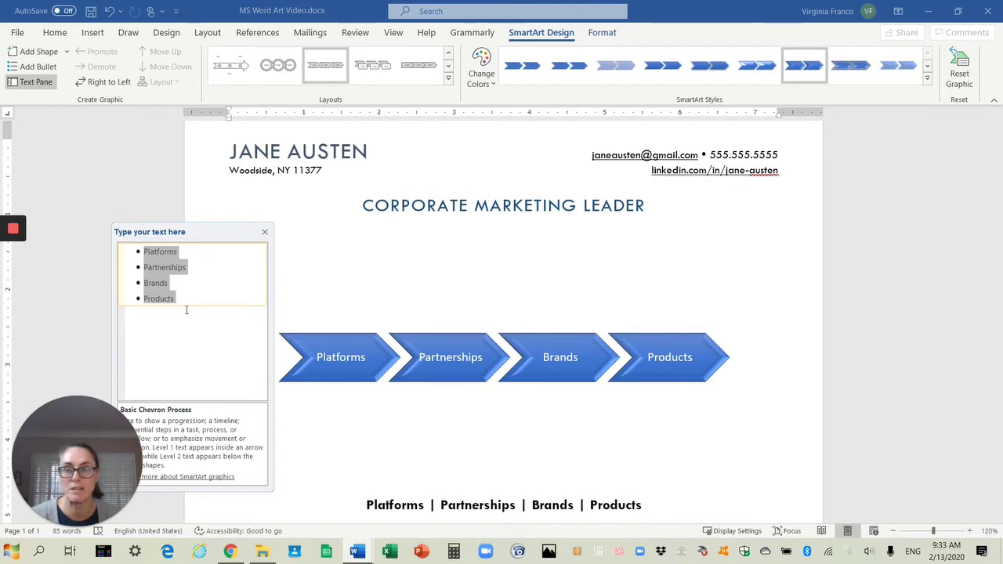
pyautogui.click(55, 32)
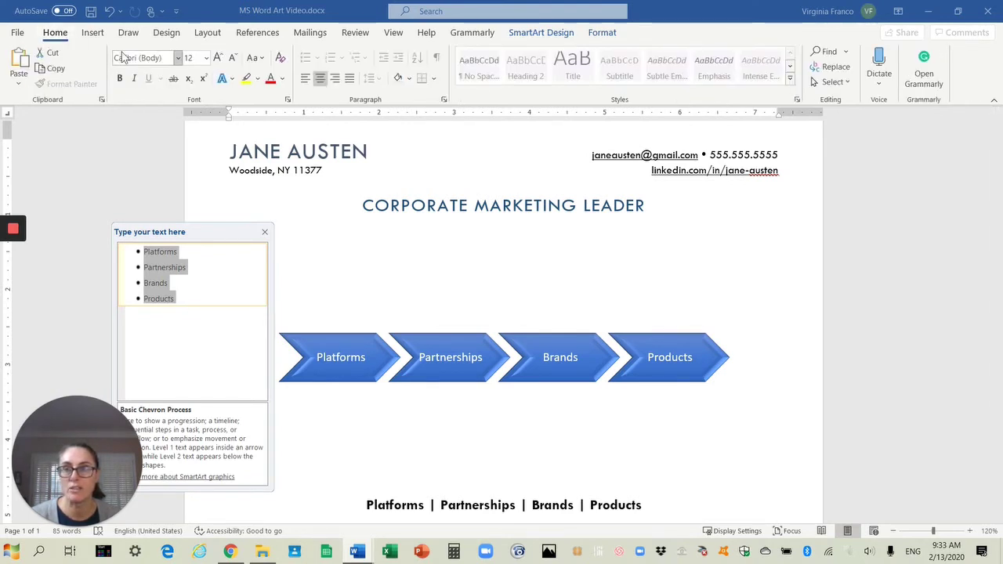
pyautogui.click(178, 59)
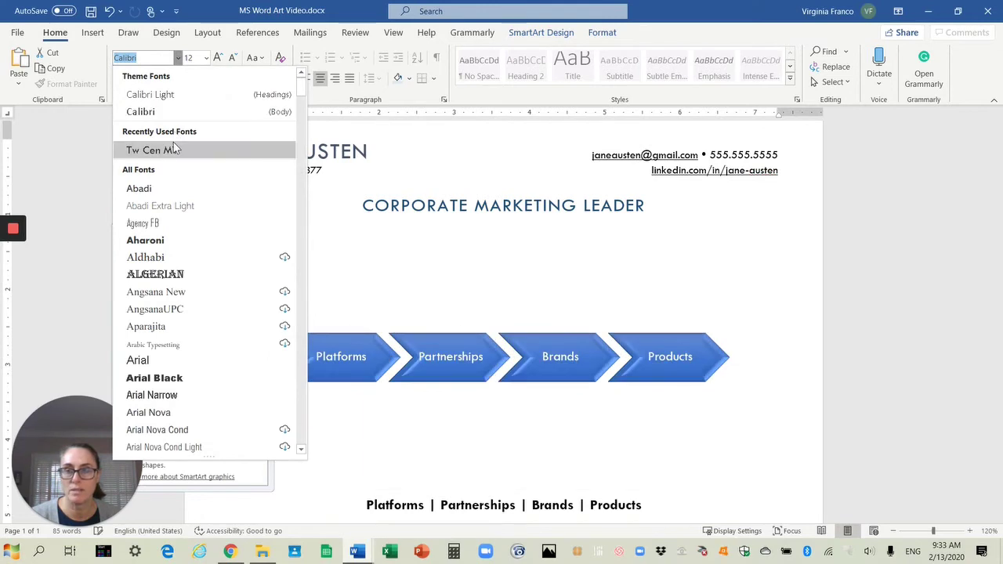
pyautogui.click(174, 149)
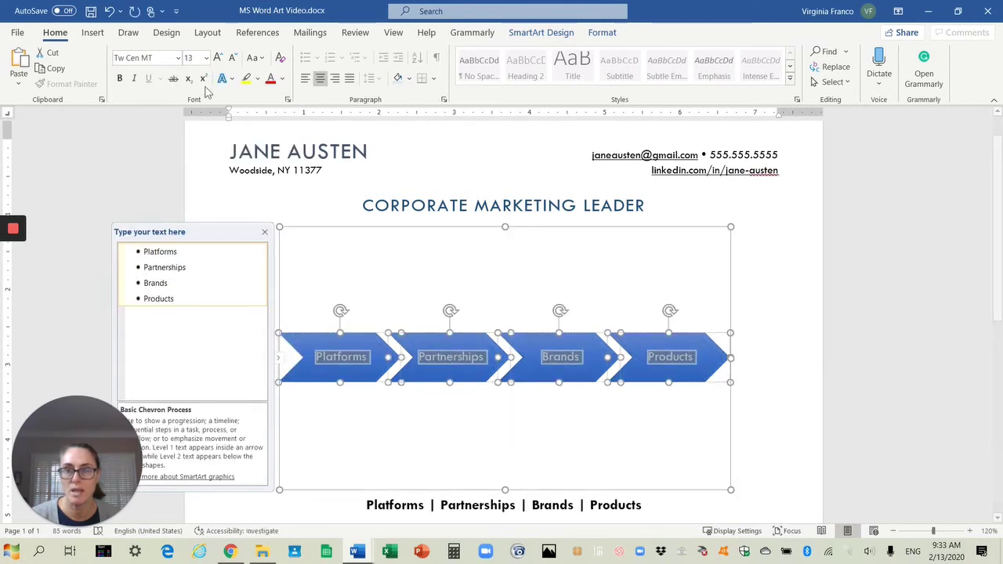
pyautogui.click(233, 59)
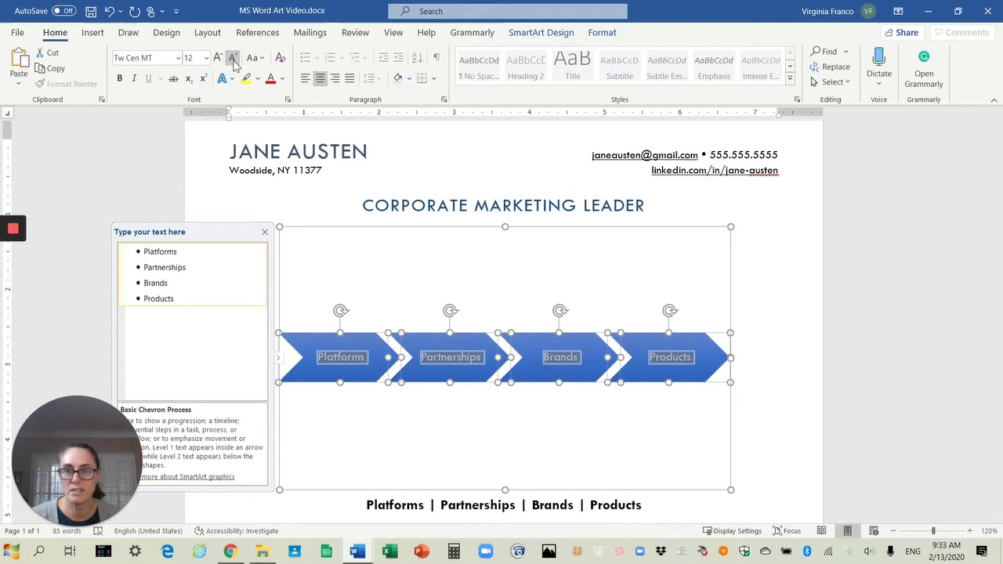
pyautogui.click(232, 60)
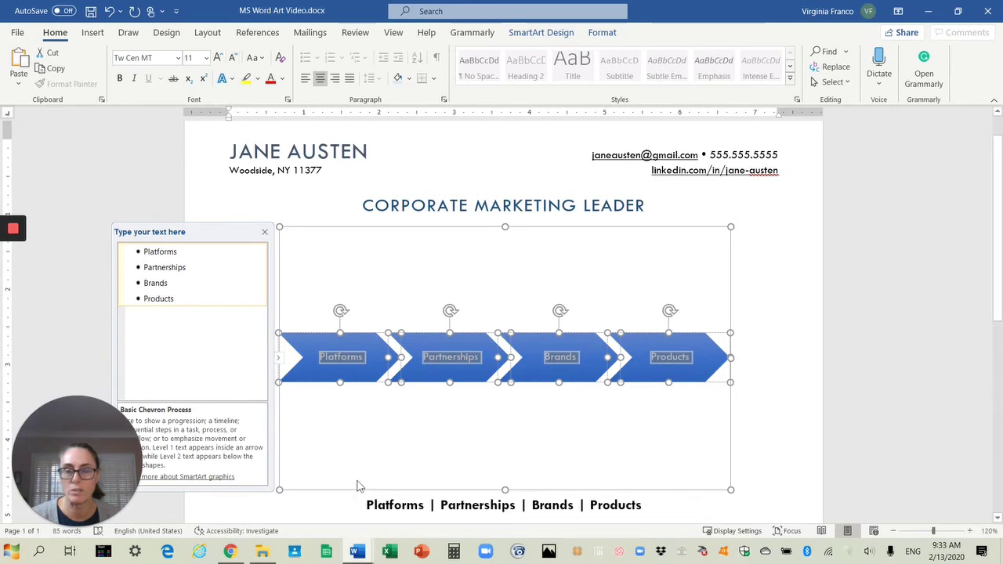
pyautogui.click(218, 60)
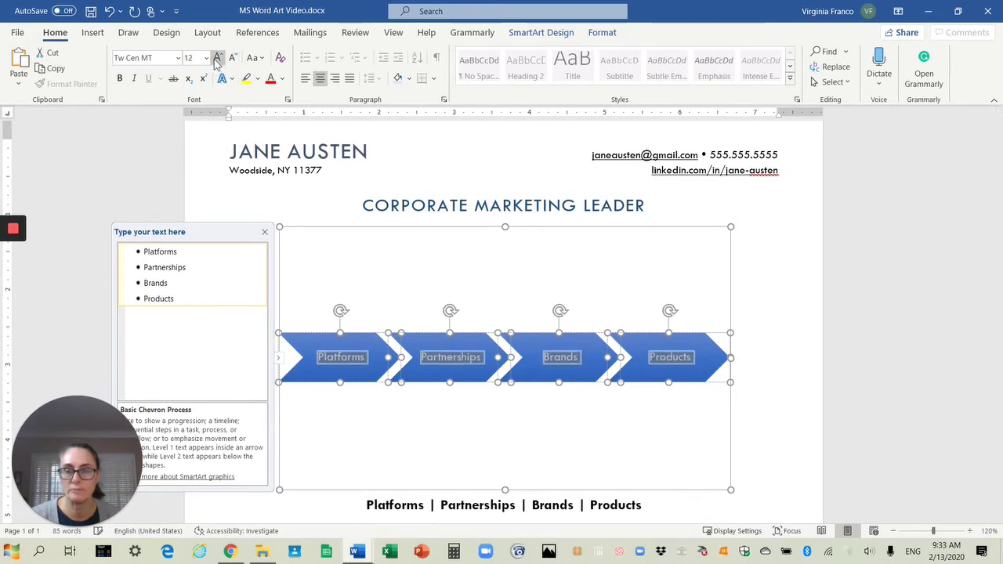
pyautogui.click(264, 233)
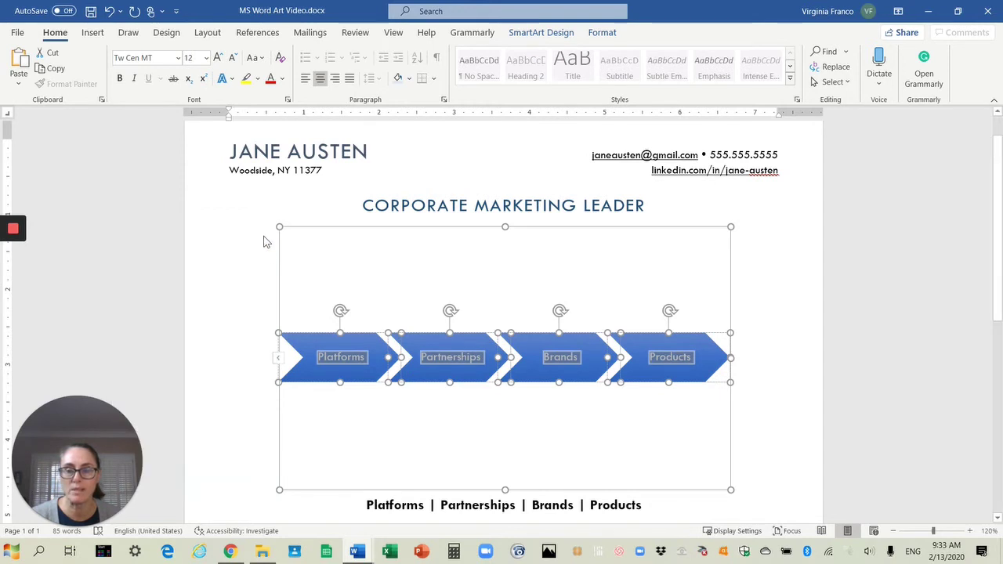
pyautogui.click(256, 498)
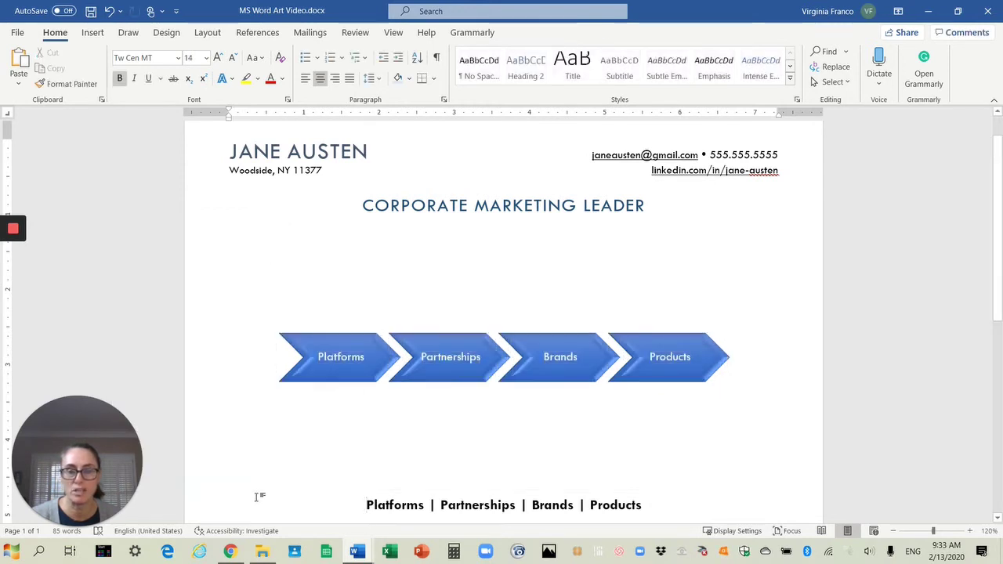
# Set the SmartArt graphic's text wrapping to Square so that it can be positioned freely
pyautogui.click(374, 331)
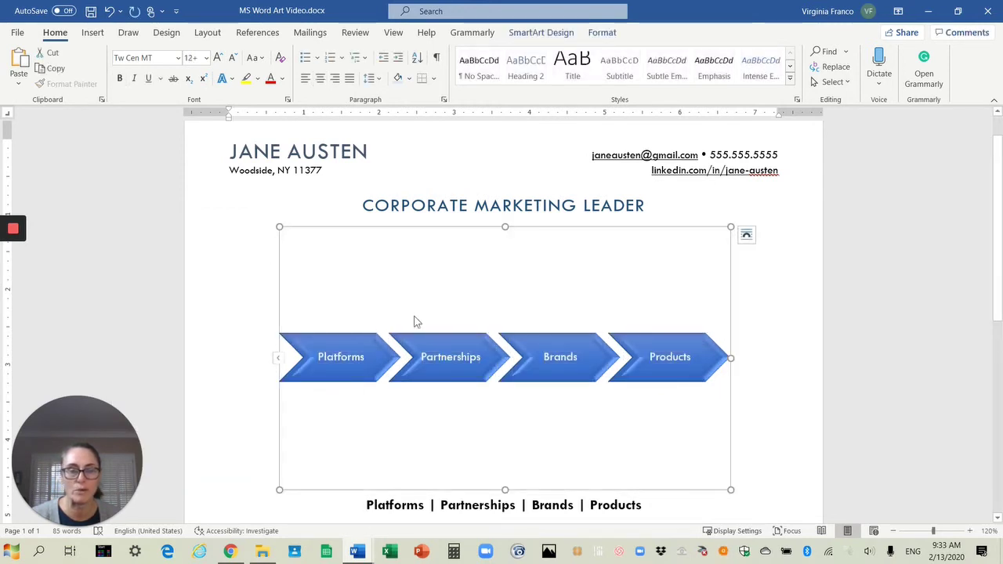
pyautogui.click(746, 236)
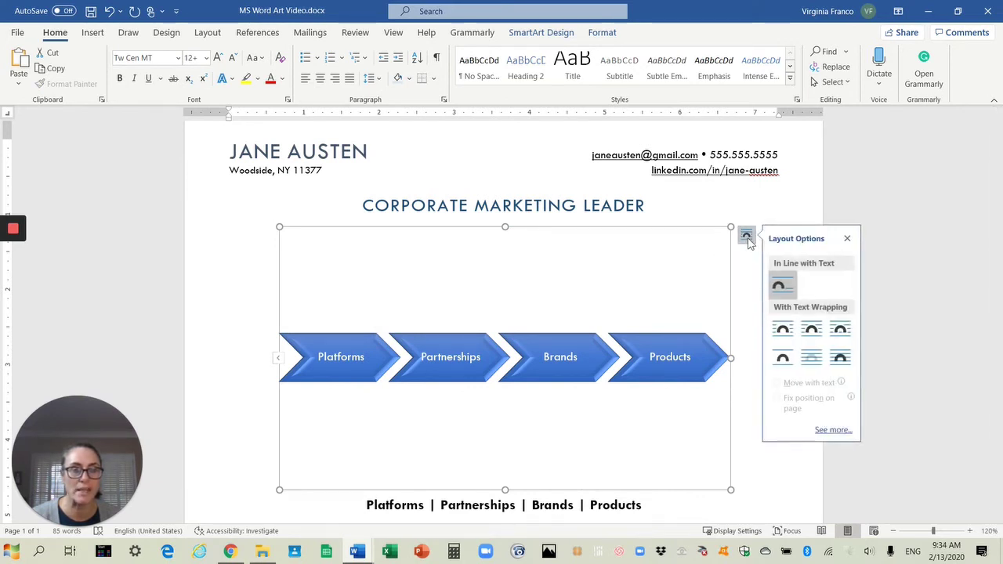
pyautogui.click(783, 331)
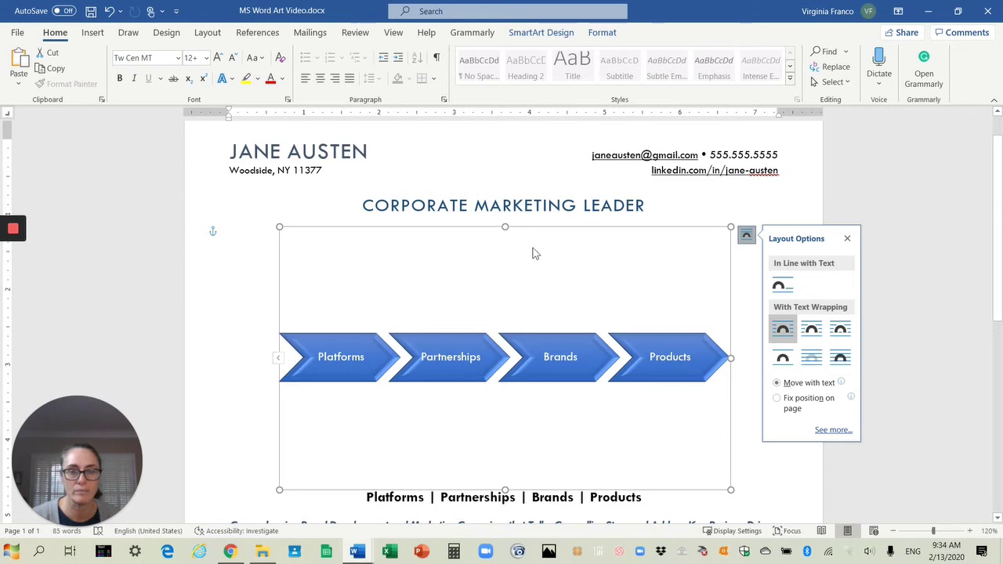
pyautogui.click(847, 238)
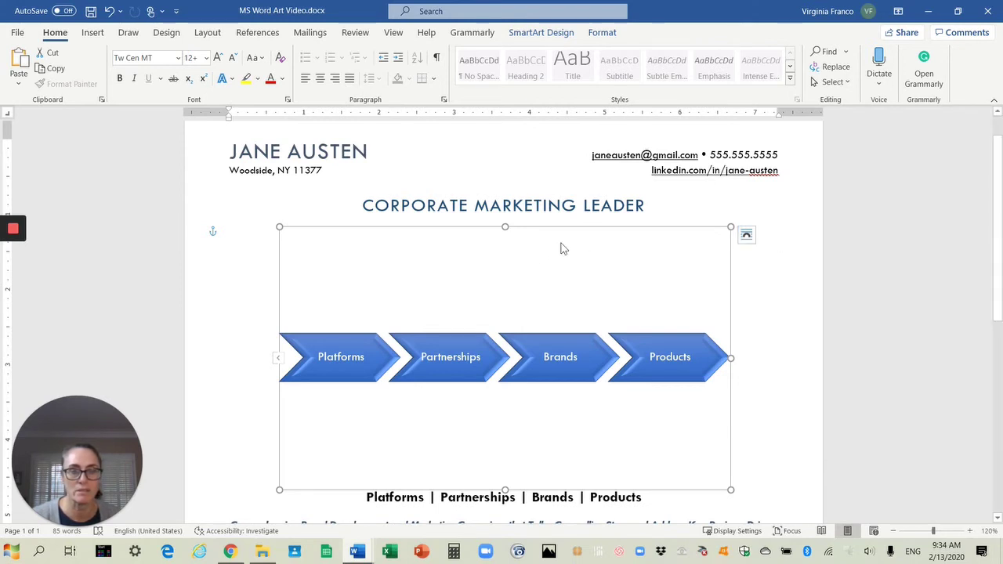
# Shrink the SmartArt frame's height to fit the chevron row and shift the graphic slightly up and left beneath the headline
pyautogui.moveTo(504, 489); pyautogui.dragTo(502, 268)
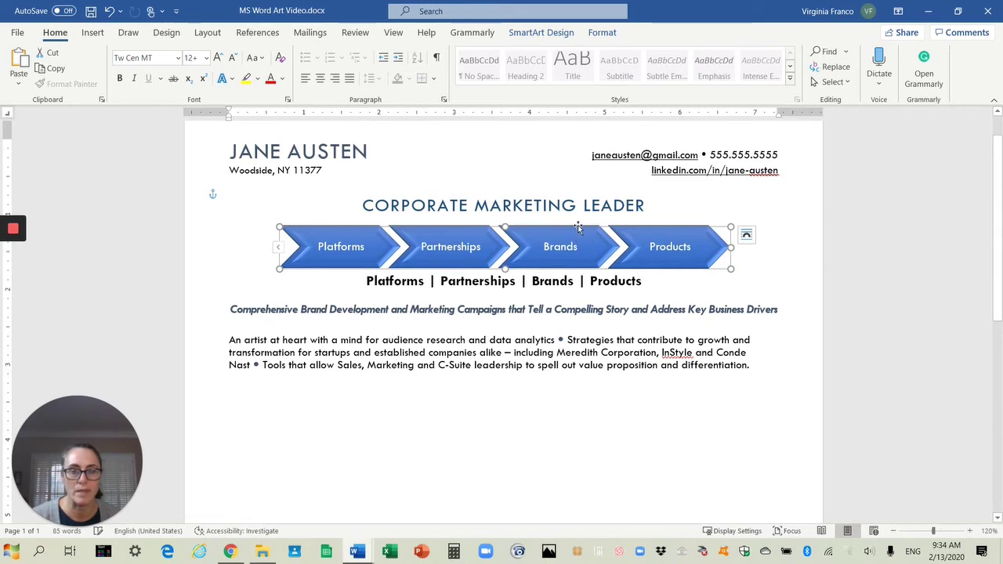
pyautogui.moveTo(577, 223)
pyautogui.mouseDown()
pyautogui.moveTo(579, 241)
pyautogui.moveTo(578, 213)
pyautogui.moveTo(585, 223)
pyautogui.moveTo(560, 221)
pyautogui.mouseUp()
pyautogui.click(533, 276)
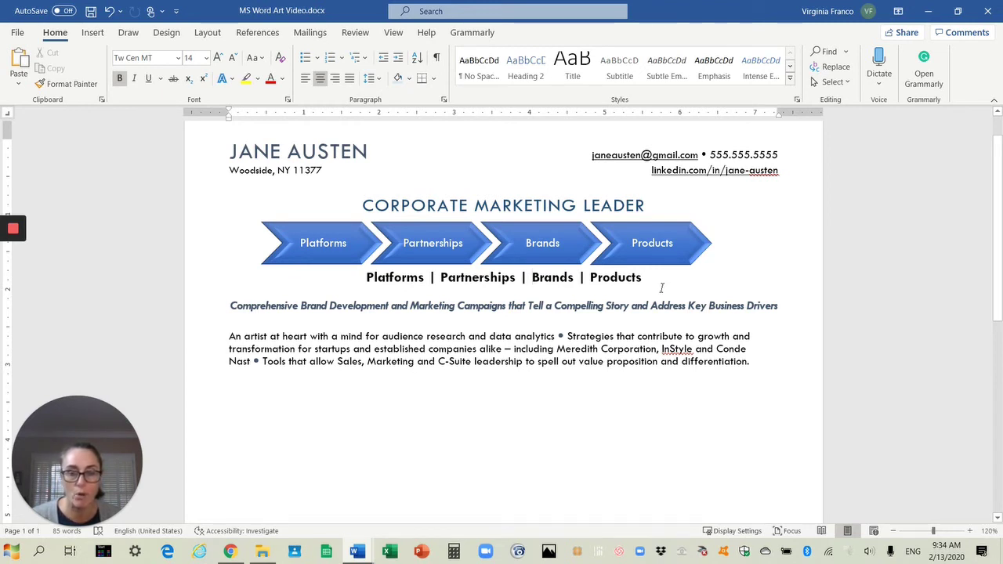
# Reduce the whole plain keyword line beneath the chevron graphic to font size 8
pyautogui.click(187, 279)
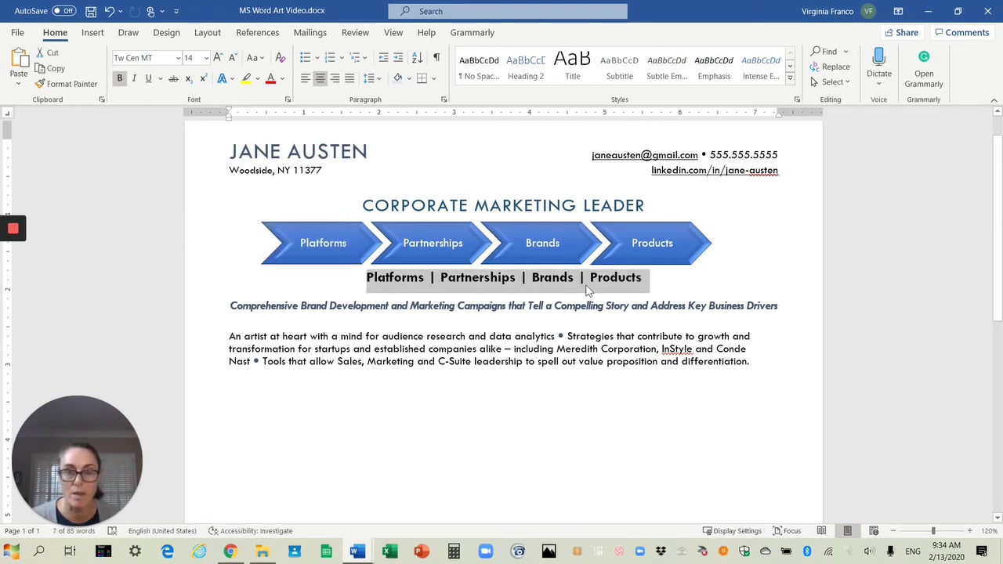
pyautogui.click(236, 60)
pyautogui.click(236, 60)
pyautogui.click(217, 60)
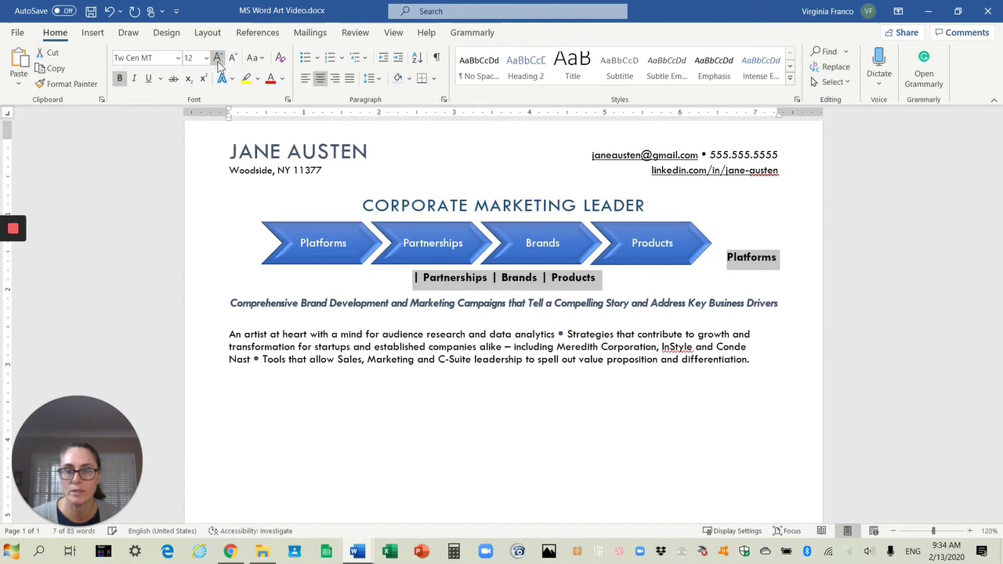
pyautogui.click(218, 59)
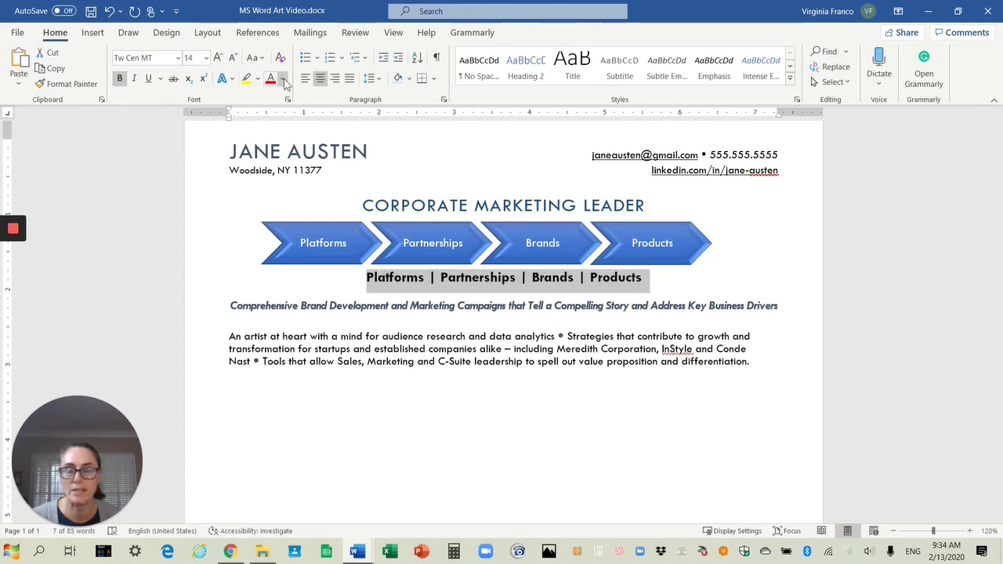
pyautogui.click(234, 59)
pyautogui.click(233, 59)
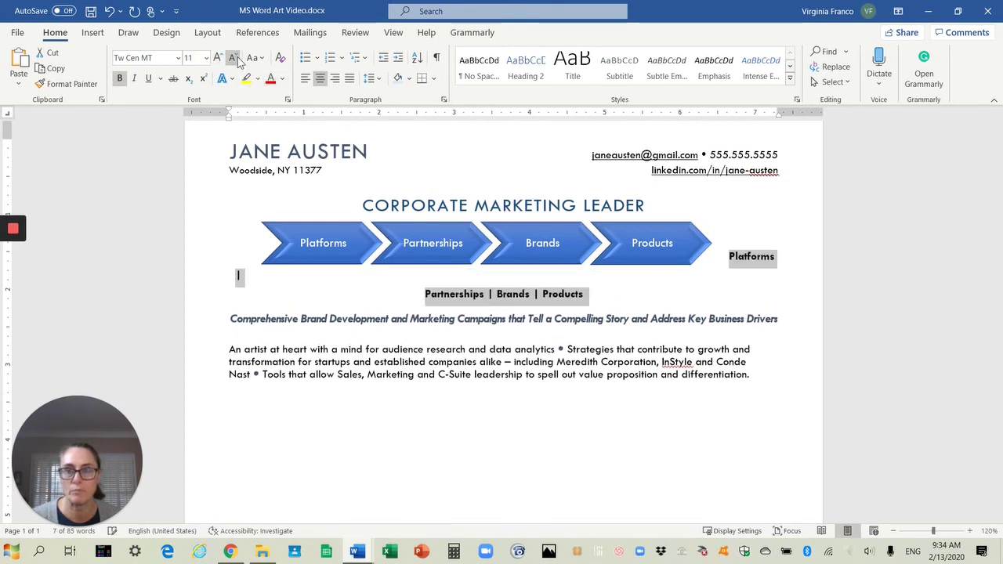
pyautogui.click(234, 59)
pyautogui.click(235, 59)
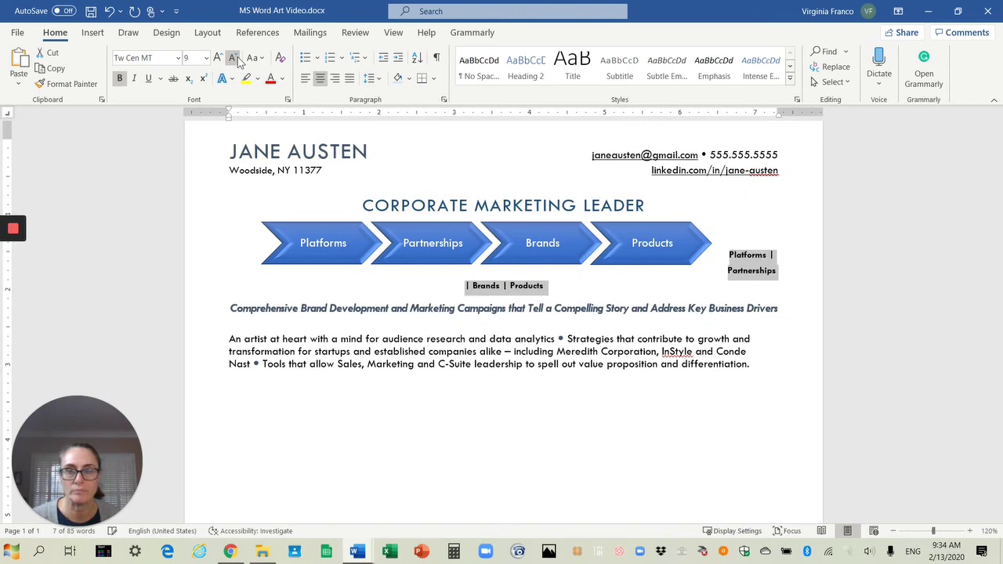
pyautogui.click(235, 59)
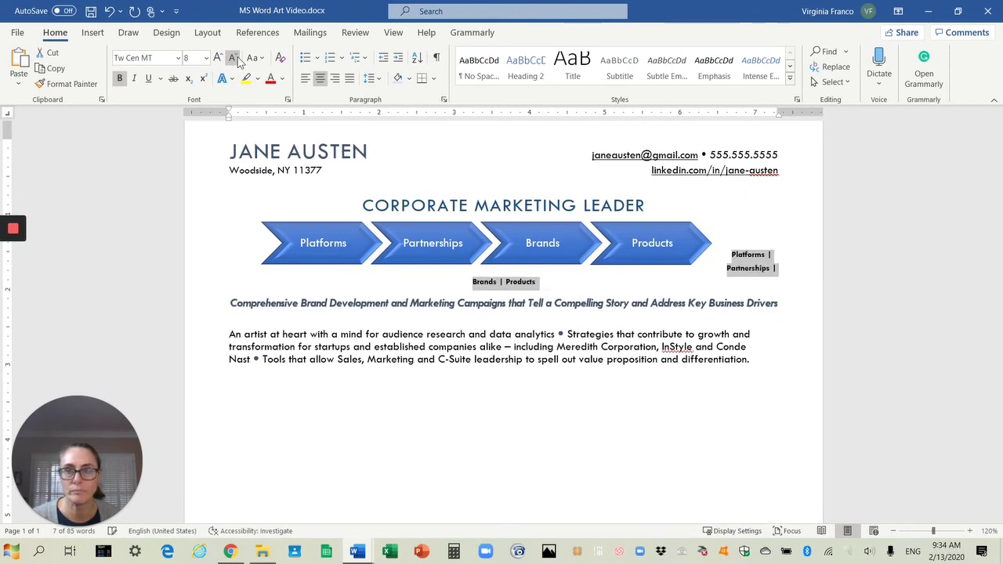
# Set the font colour of the plain keyword line to the white theme colour and deselect it
pyautogui.click(282, 79)
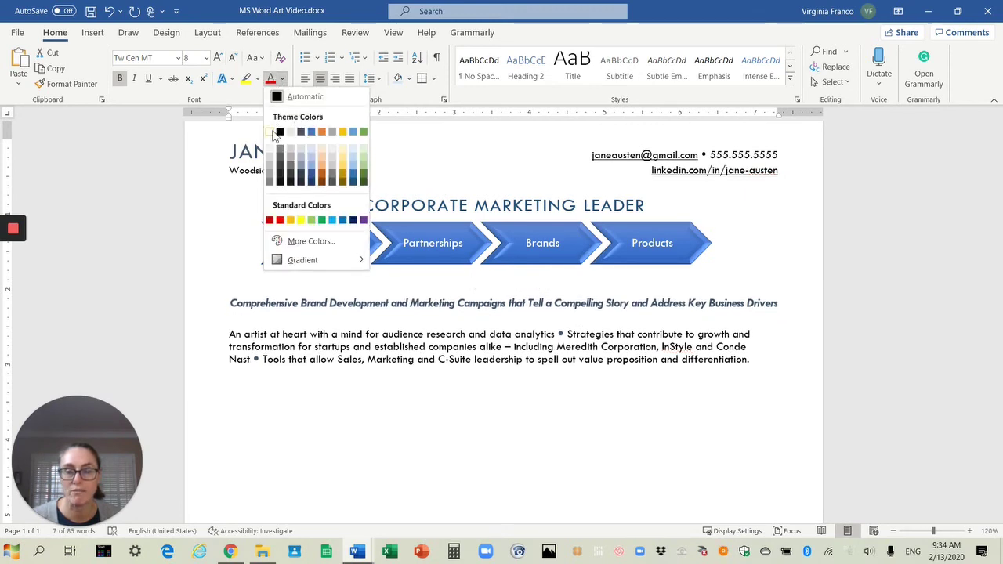
pyautogui.click(270, 132)
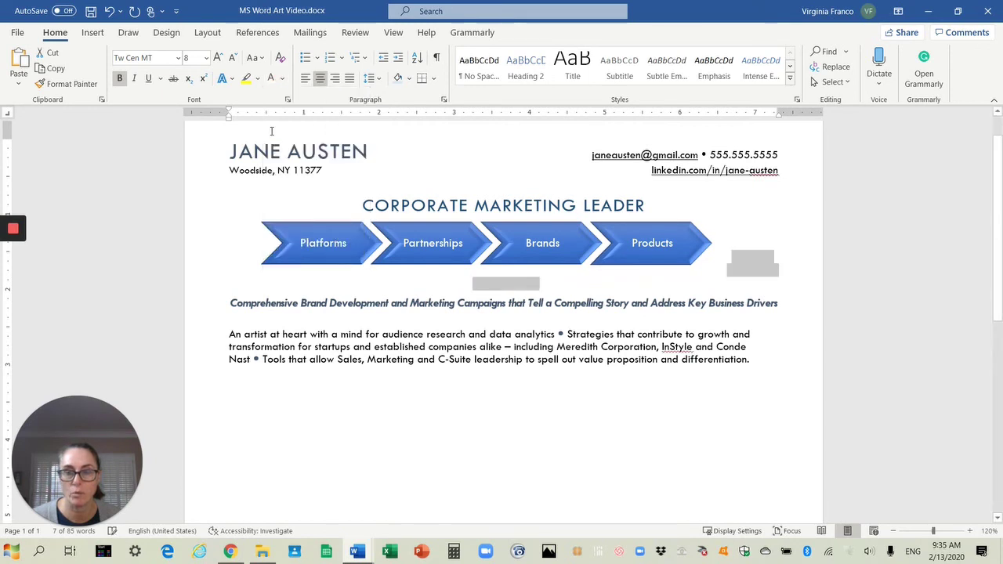
pyautogui.click(546, 328)
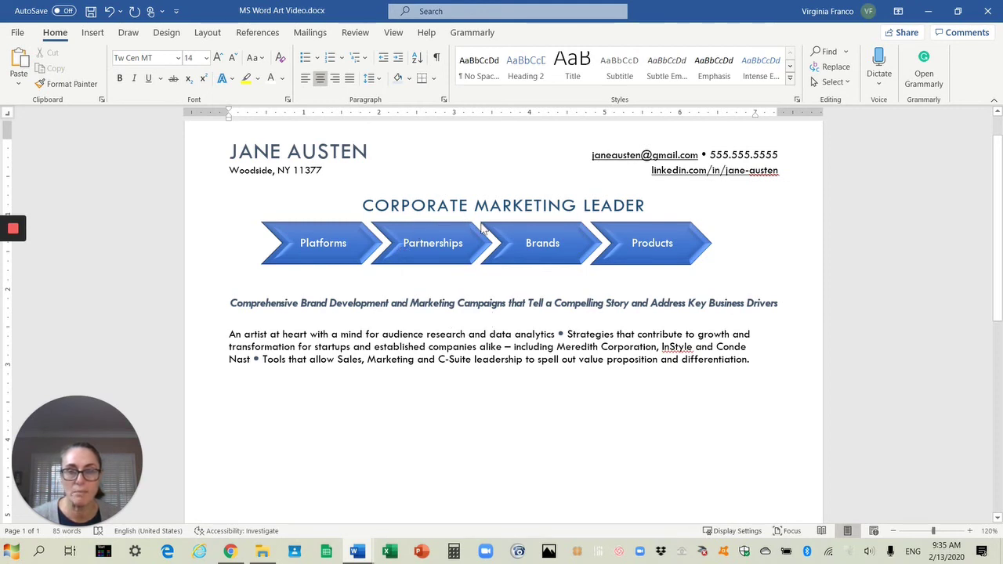
# Move the chevron SmartArt graphic slightly down to space it between the headline and the italic tagline, and deselect it
pyautogui.click(483, 227)
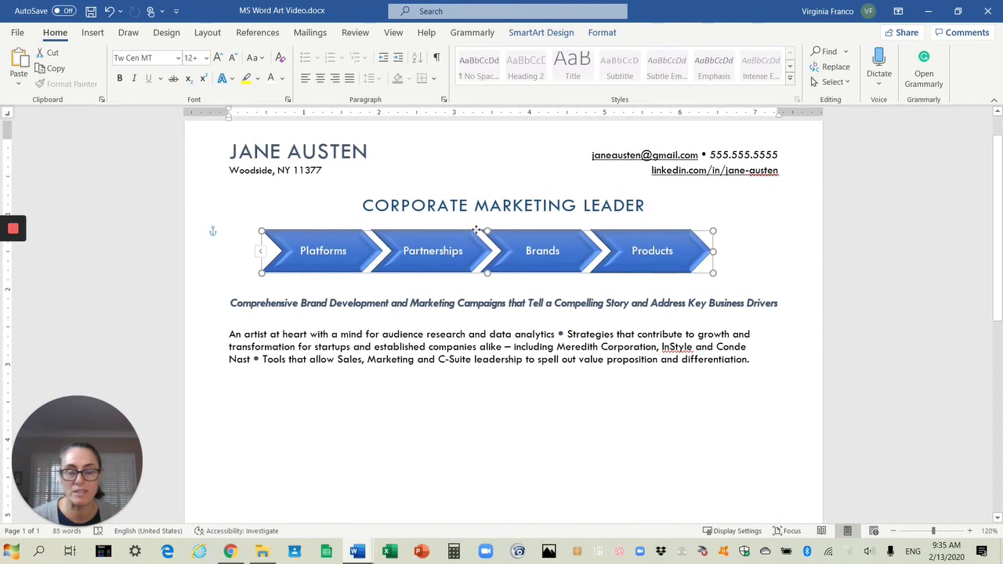
pyautogui.click(449, 289)
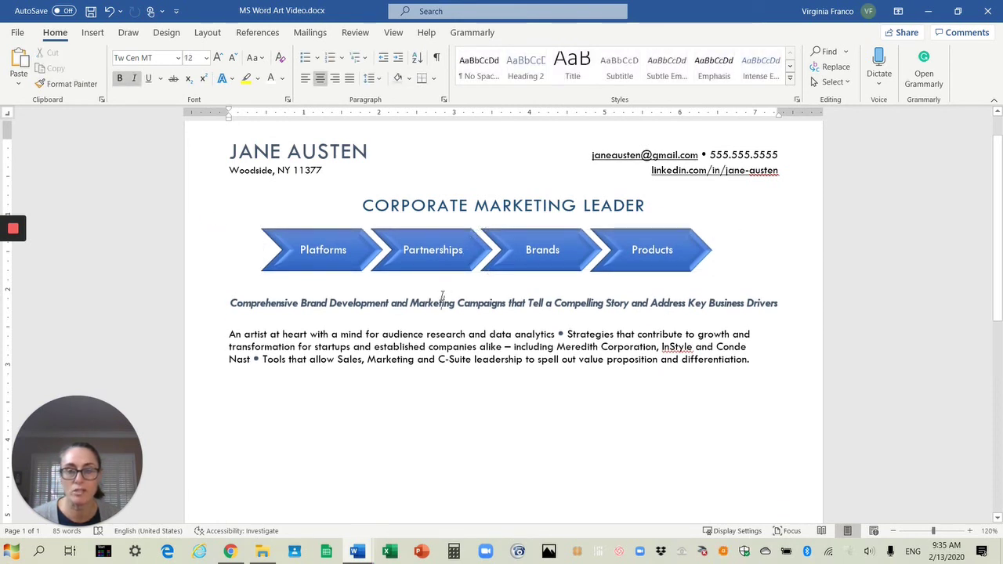